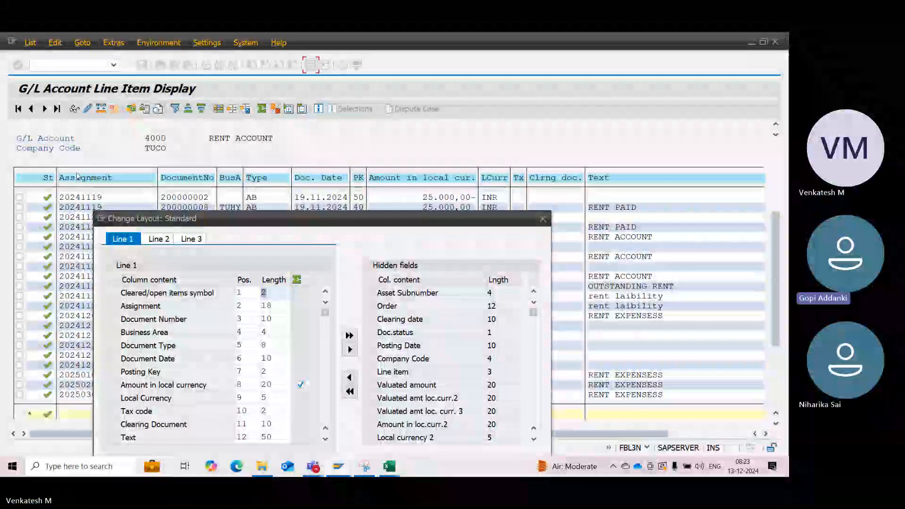
# Examine the column contents currently shown in Line 1 of the layout, from Cleared/open items symbol to Posting Key.
pyautogui.moveTo(185, 224); pyautogui.dragTo(201, 458)
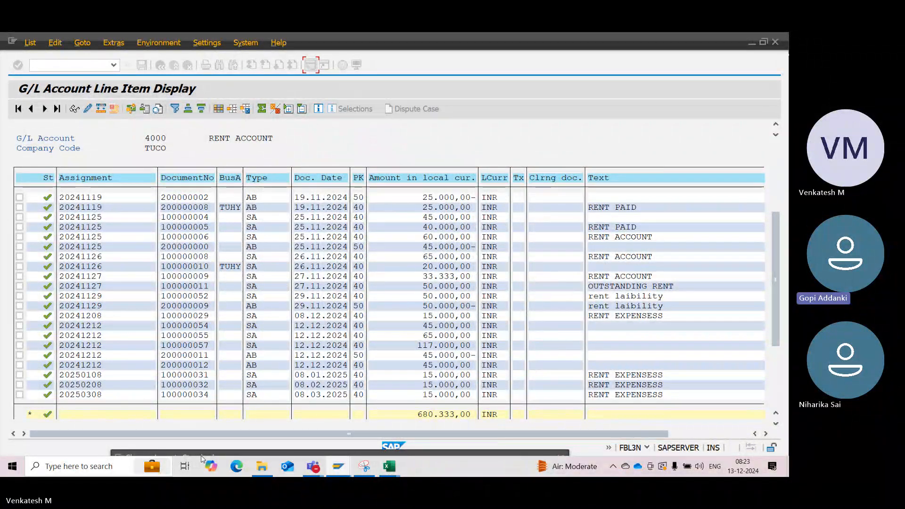
pyautogui.moveTo(202, 455); pyautogui.dragTo(504, 131)
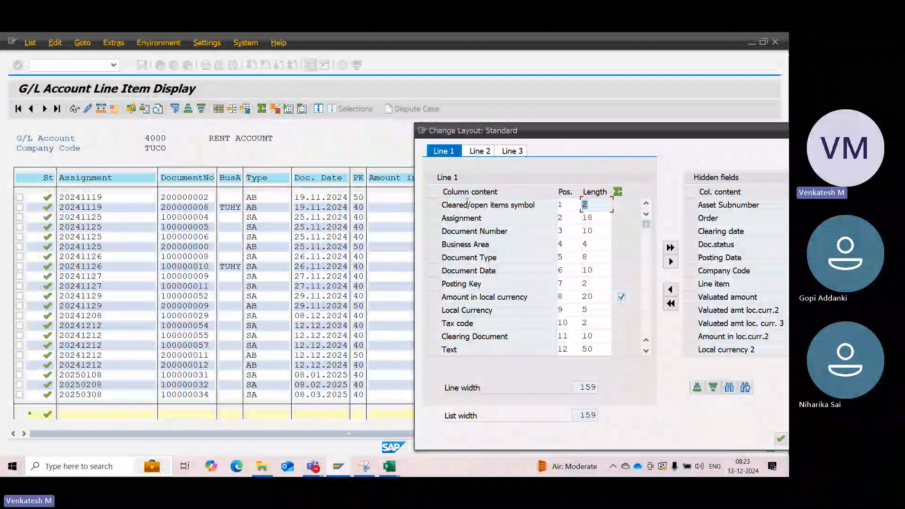
pyautogui.moveTo(443, 205); pyautogui.dragTo(533, 207)
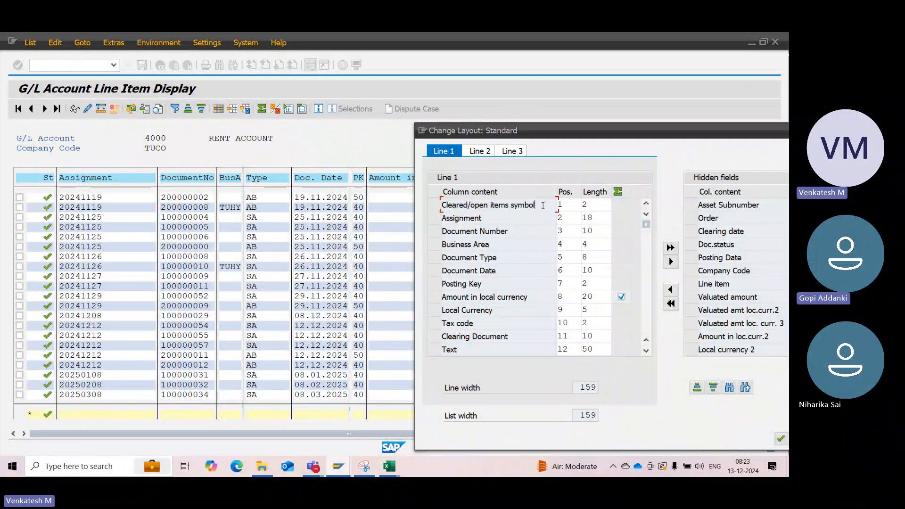
pyautogui.doubleClick(485, 216)
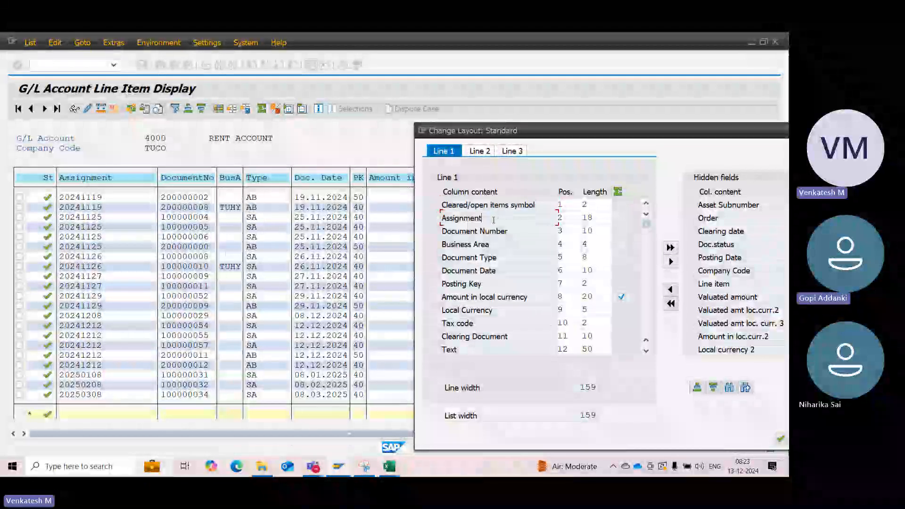
pyautogui.moveTo(508, 232); pyautogui.dragTo(438, 230)
pyautogui.doubleClick(440, 244)
pyautogui.moveTo(504, 262); pyautogui.dragTo(434, 256)
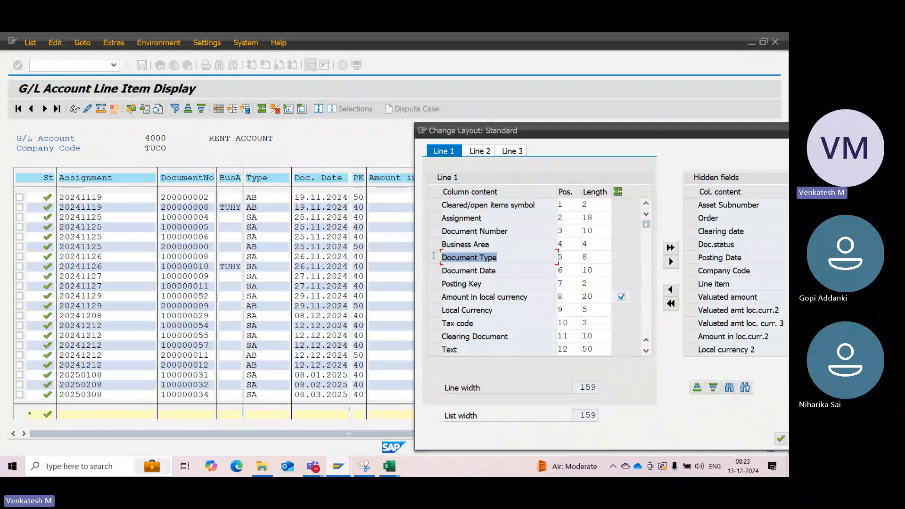
pyautogui.moveTo(499, 271); pyautogui.dragTo(430, 278)
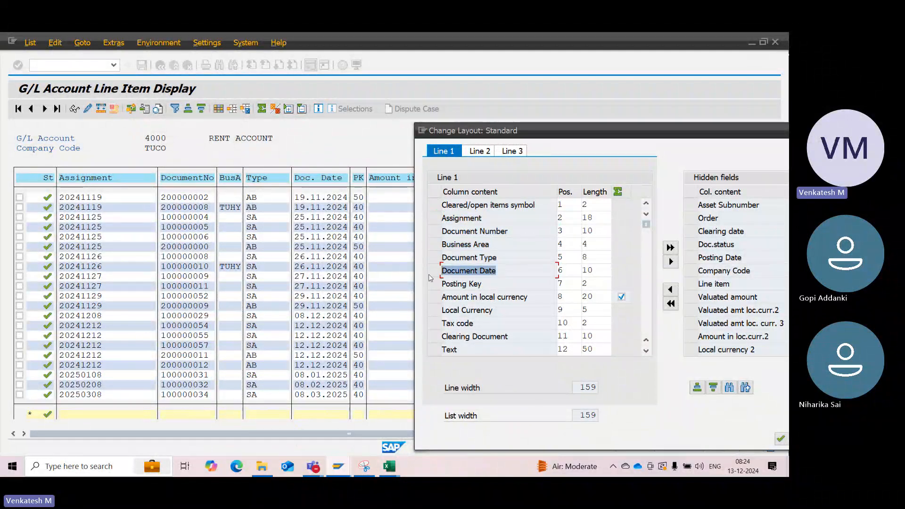
pyautogui.click(488, 283)
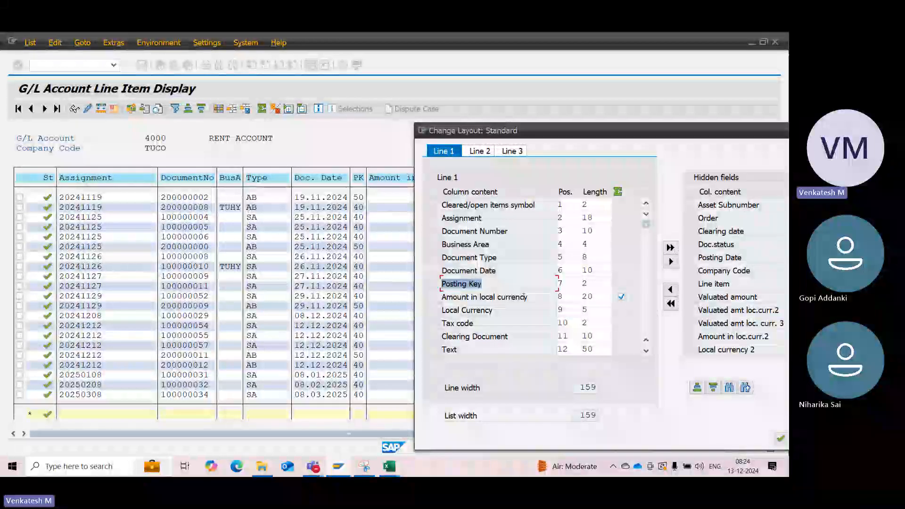
pyautogui.moveTo(539, 125); pyautogui.dragTo(240, 97)
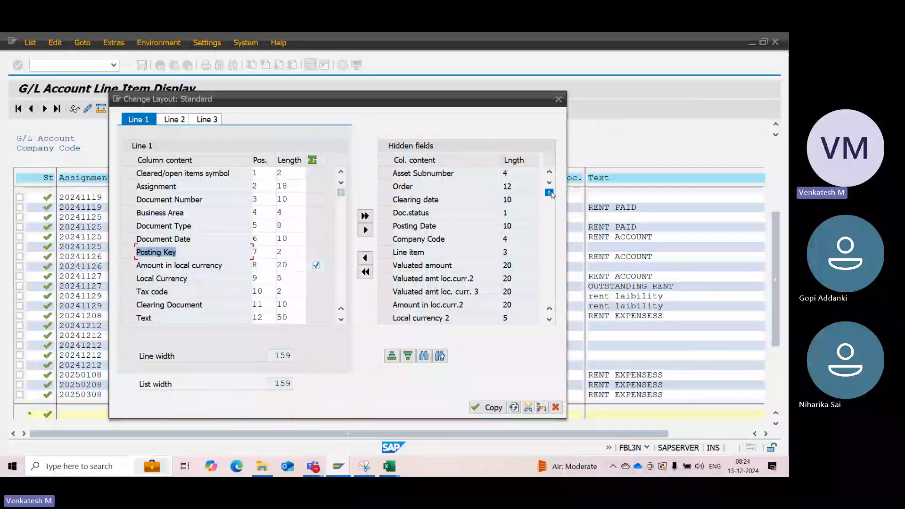
# Browse the layout's hidden fields and sort them in ascending order by column content.
pyautogui.moveTo(548, 243); pyautogui.dragTo(550, 305)
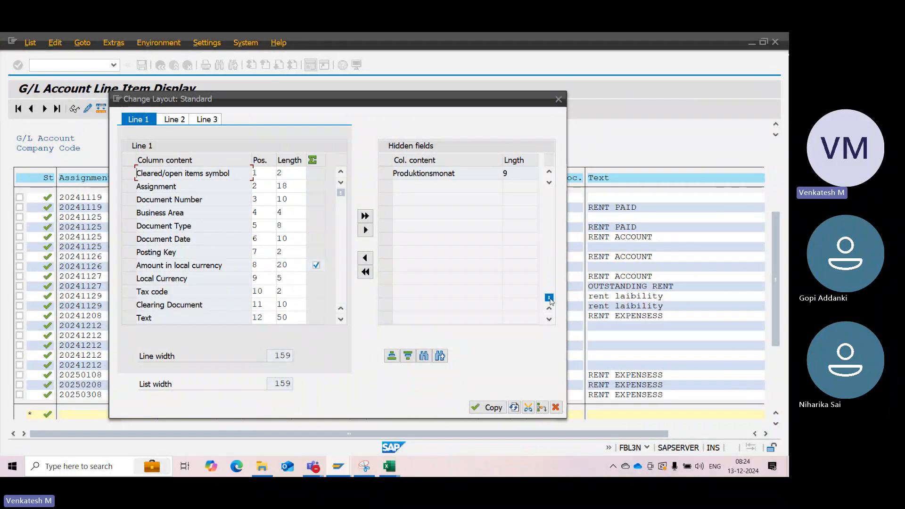
pyautogui.moveTo(549, 177); pyautogui.dragTo(549, 176)
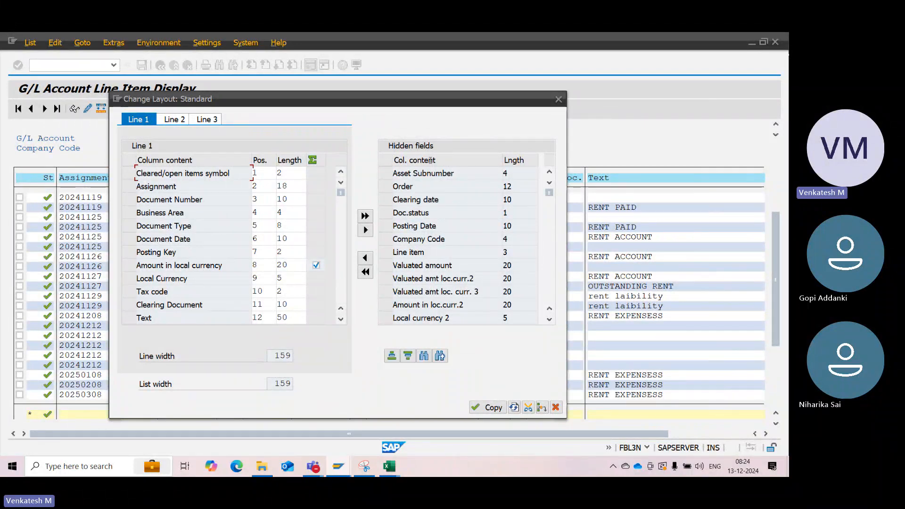
pyautogui.click(417, 200)
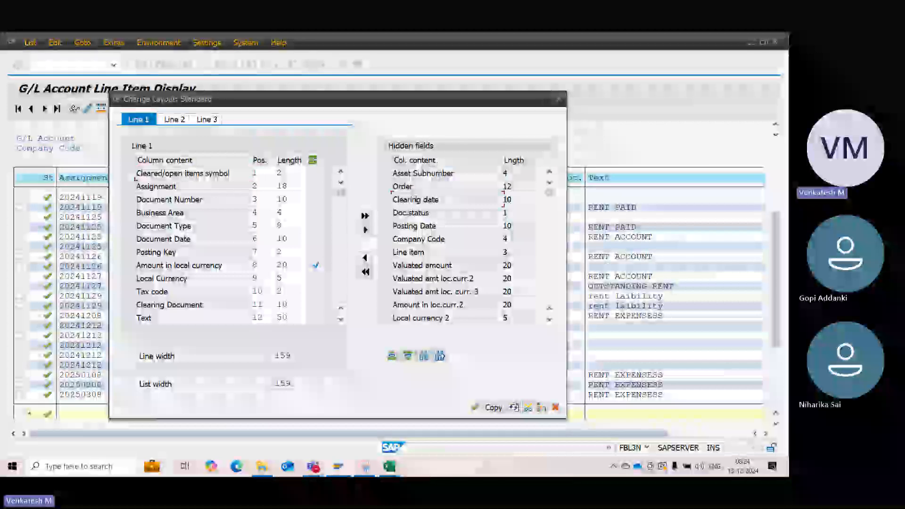
pyautogui.click(392, 356)
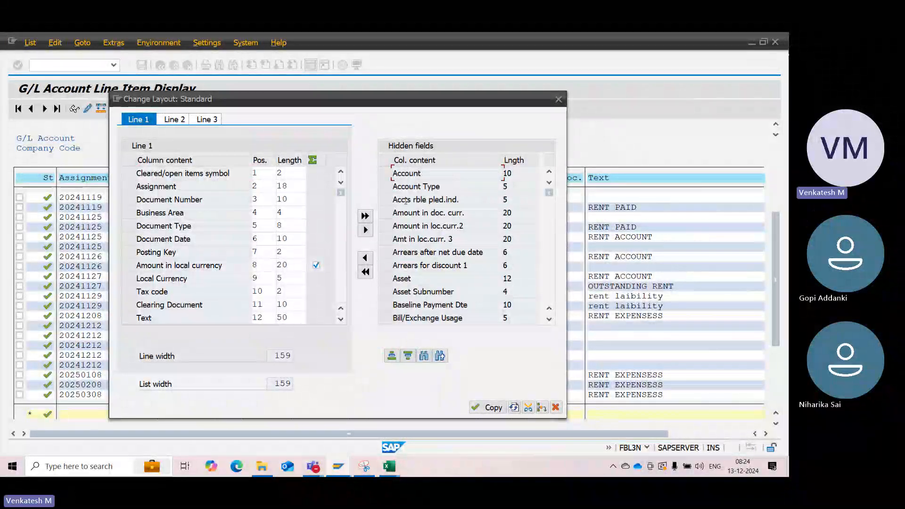
# Add the hidden field Amount in doc. curr. to the displayed columns of Line 1.
pyautogui.click(466, 214)
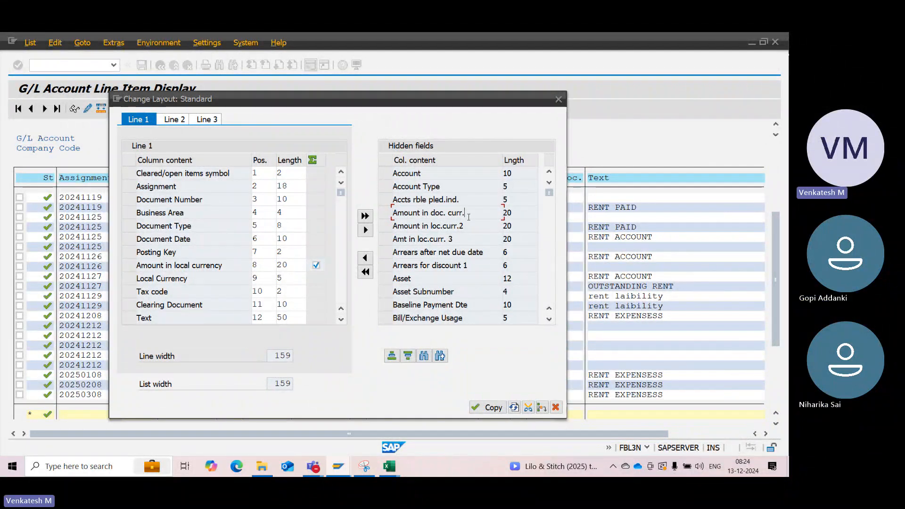
pyautogui.moveTo(473, 215); pyautogui.dragTo(399, 213)
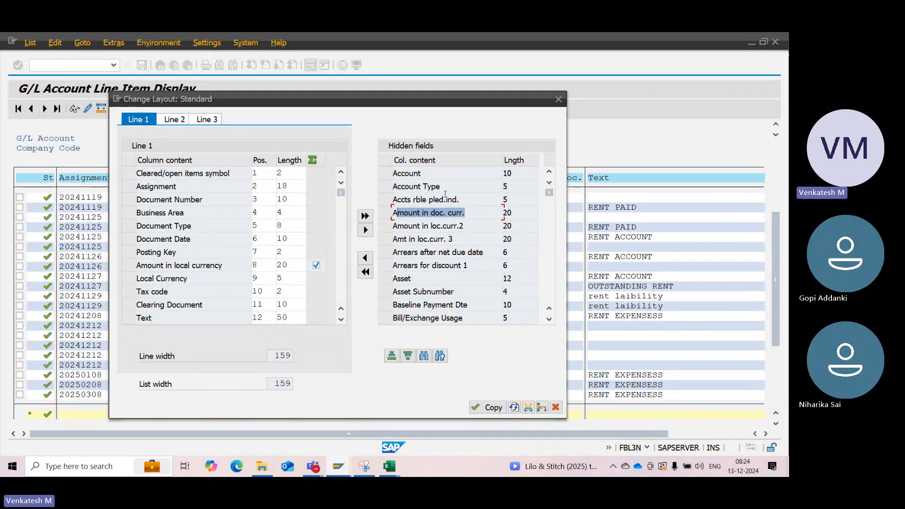
pyautogui.moveTo(467, 212); pyautogui.dragTo(384, 209)
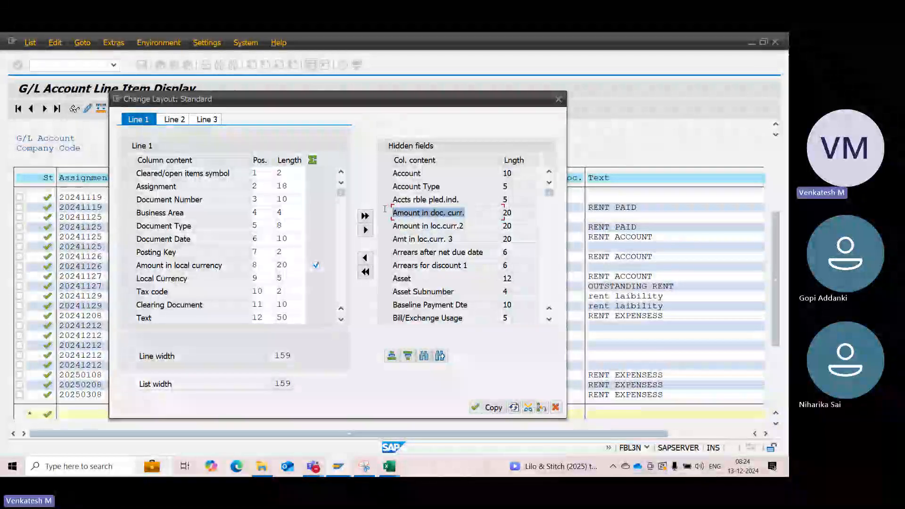
pyautogui.click(491, 214)
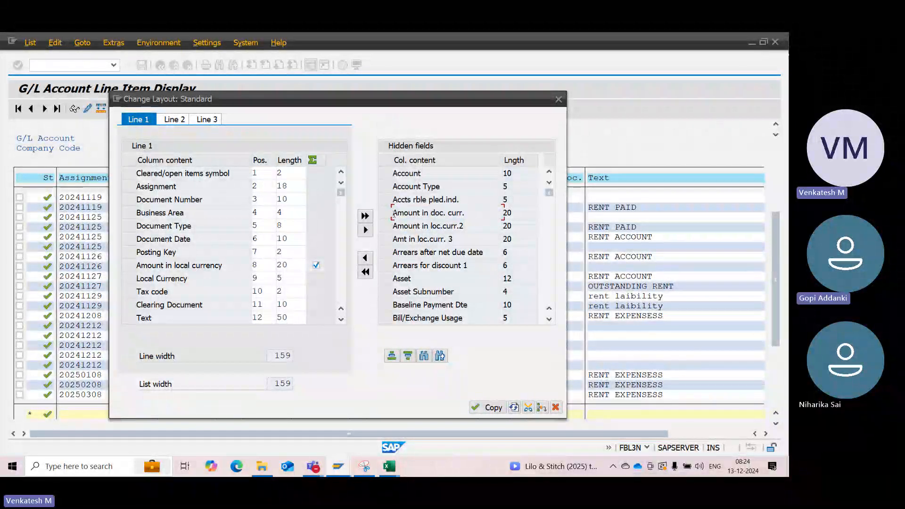
pyautogui.click(393, 216)
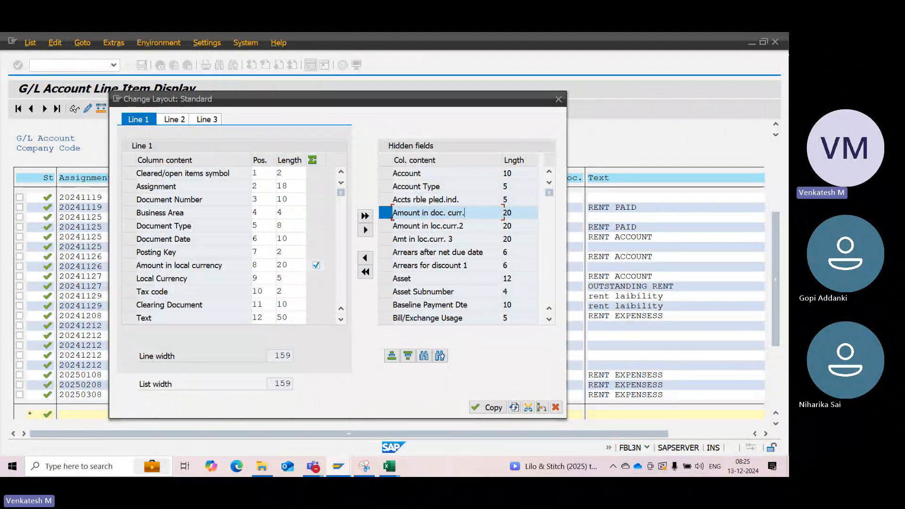
pyautogui.click(385, 213)
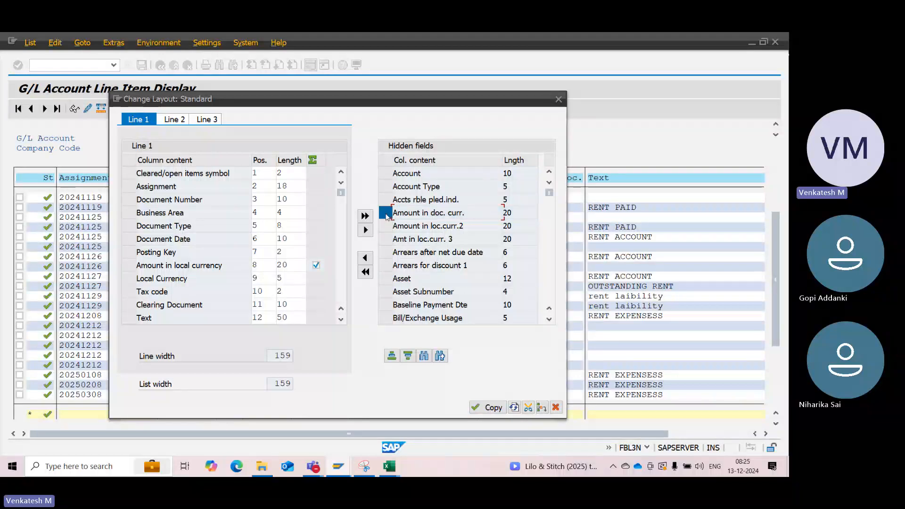
pyautogui.click(386, 215)
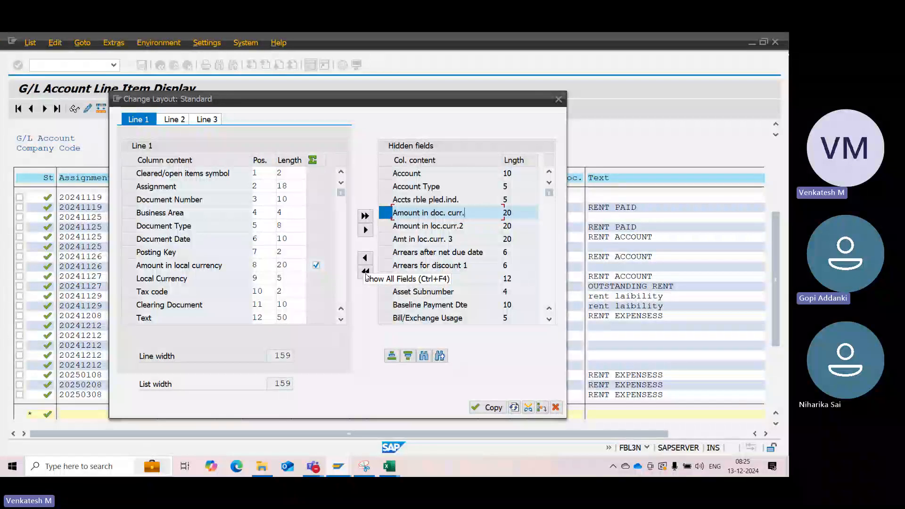
pyautogui.click(385, 213)
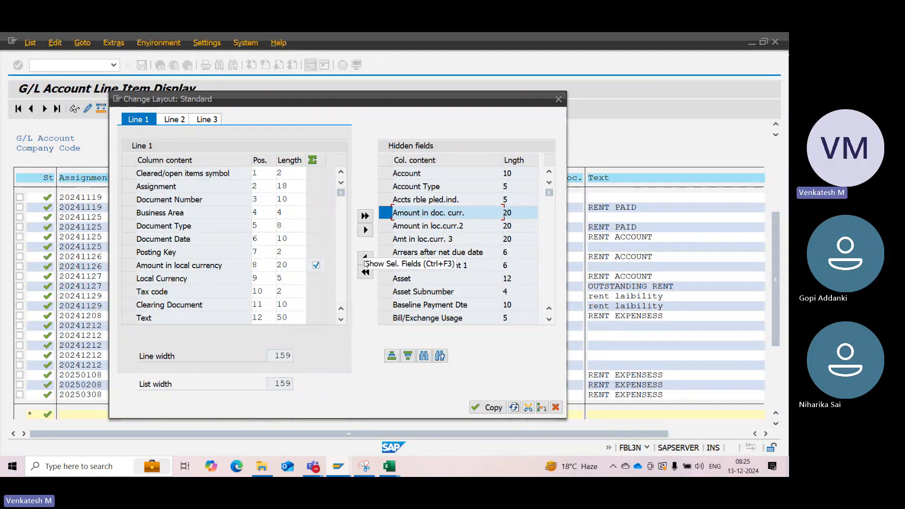
pyautogui.click(381, 216)
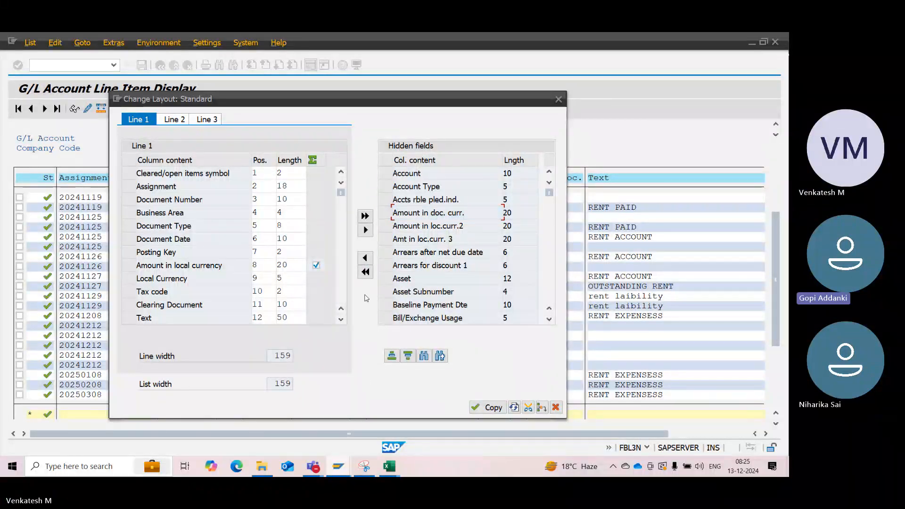
pyautogui.click(367, 259)
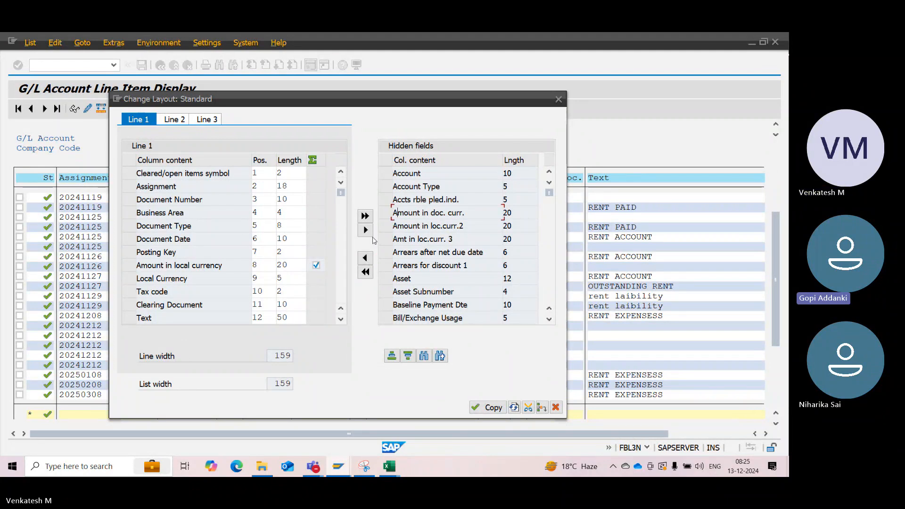
pyautogui.click(367, 258)
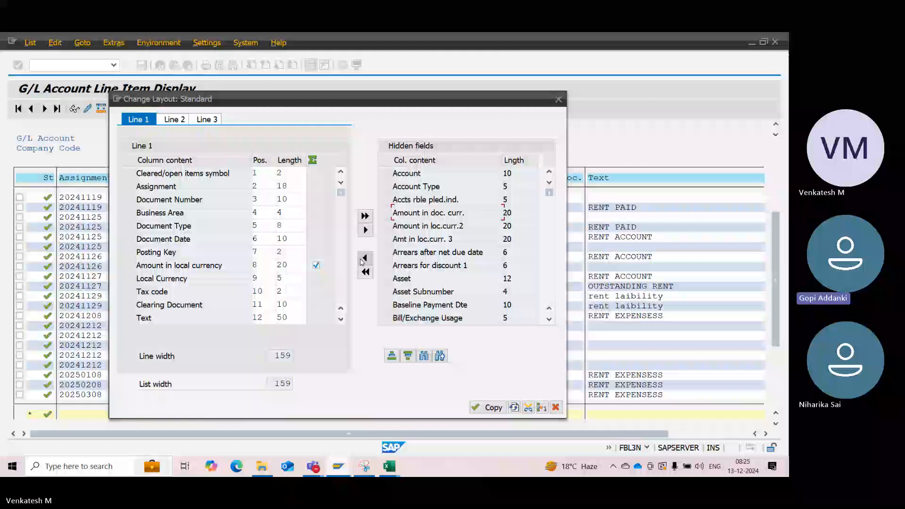
pyautogui.click(385, 215)
pyautogui.click(364, 258)
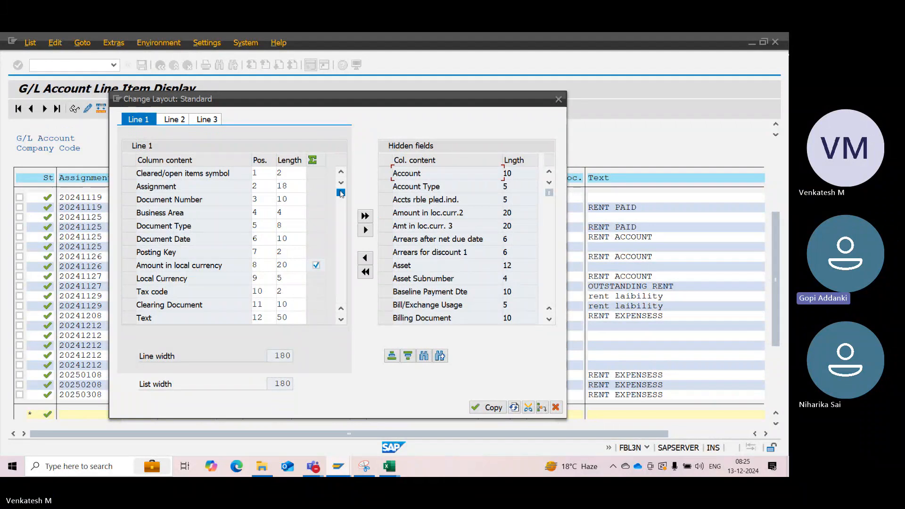
# Check the added Amount in doc. curr. entry in Line 1, then apply the layout and view that column in the line item list.
pyautogui.scroll(-1, 341, 205)
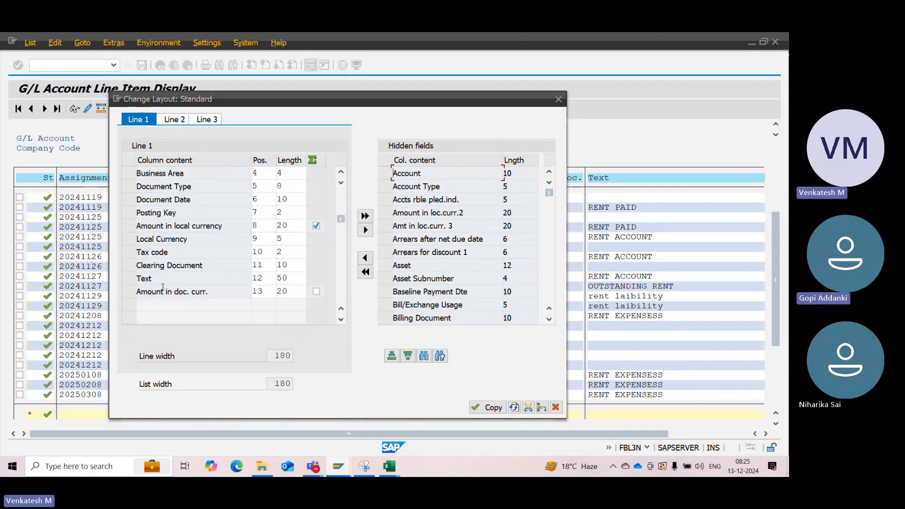
pyautogui.click(227, 295)
pyautogui.doubleClick(226, 294)
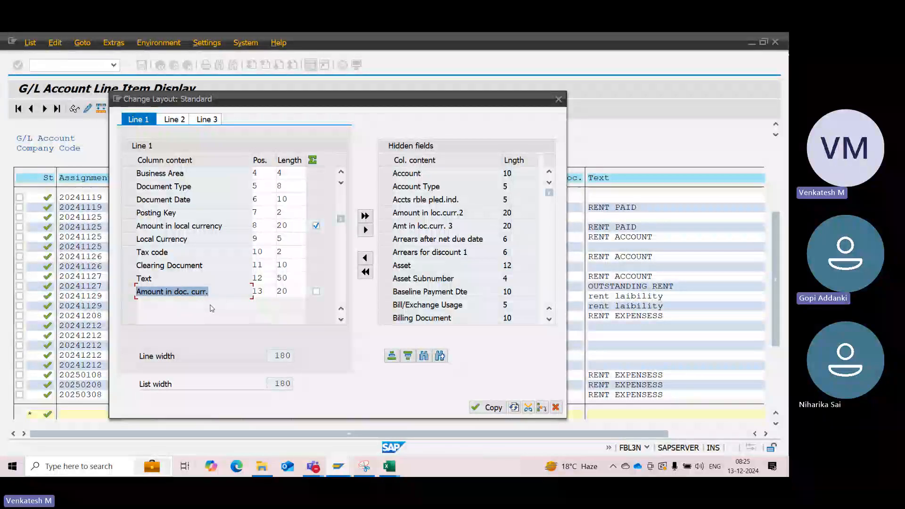
pyautogui.click(256, 291)
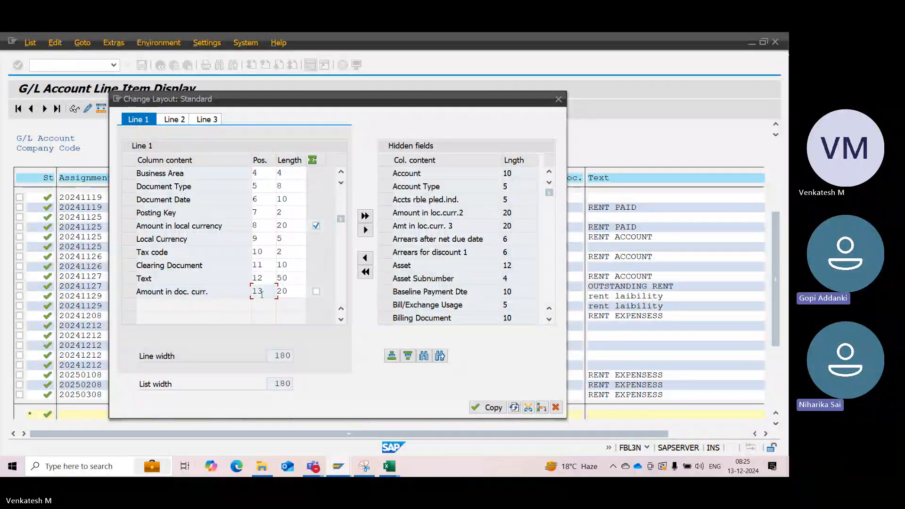
pyautogui.click(487, 413)
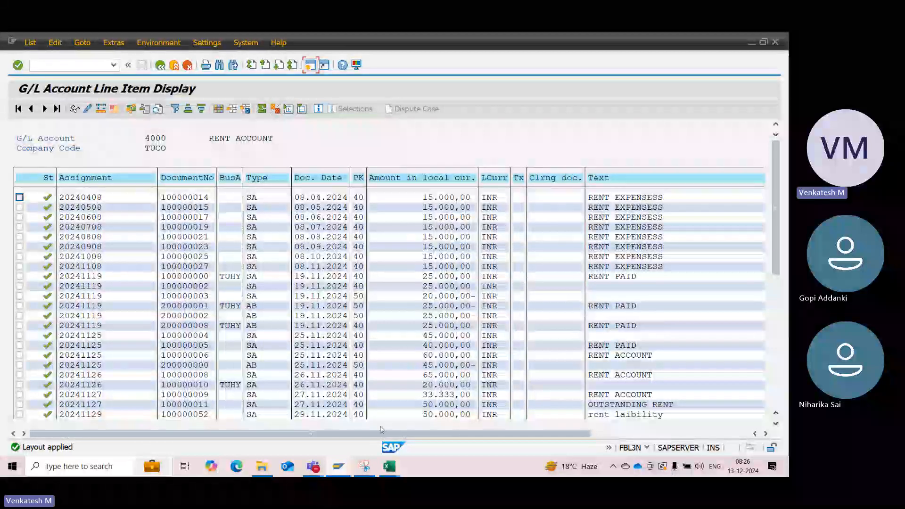
pyautogui.moveTo(382, 429); pyautogui.dragTo(551, 427)
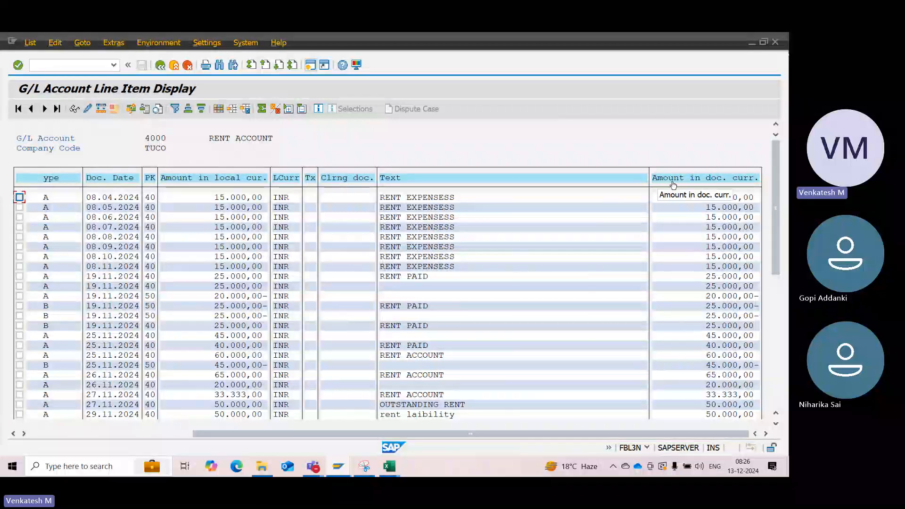
# Reopen the layout settings, review the Line 1 column positions, and set the position of Amount in doc. curr. to 8.
pyautogui.click(218, 109)
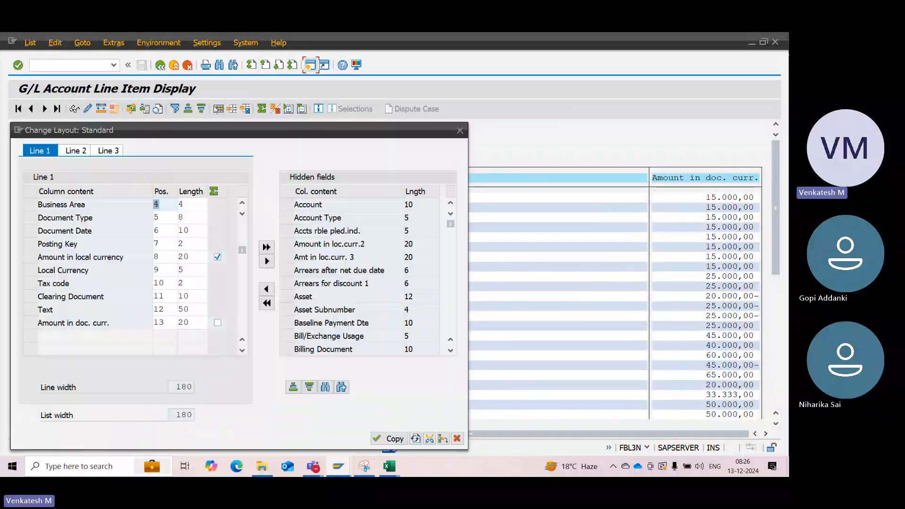
pyautogui.click(156, 323)
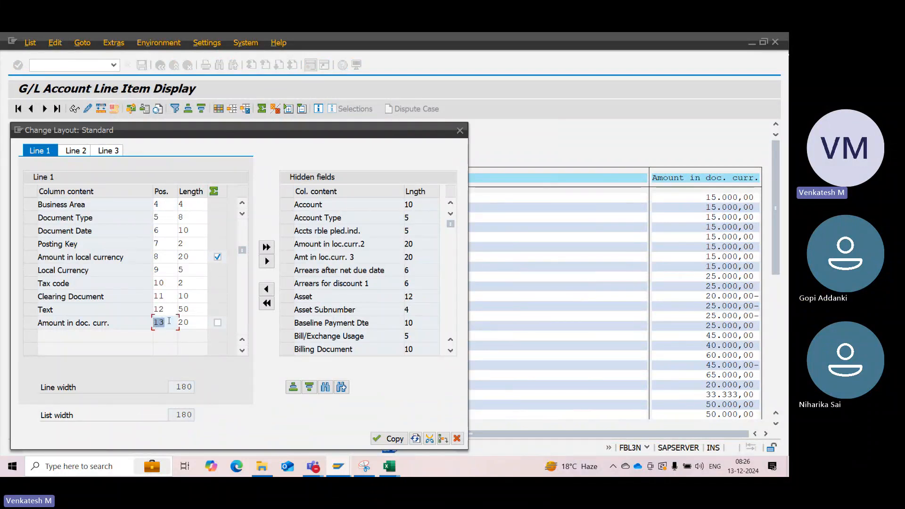
pyautogui.click(176, 315)
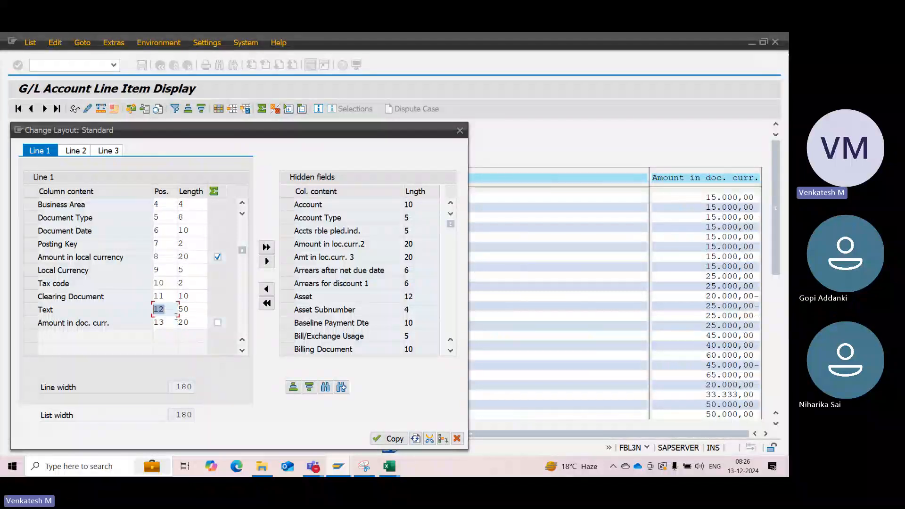
pyautogui.click(171, 321)
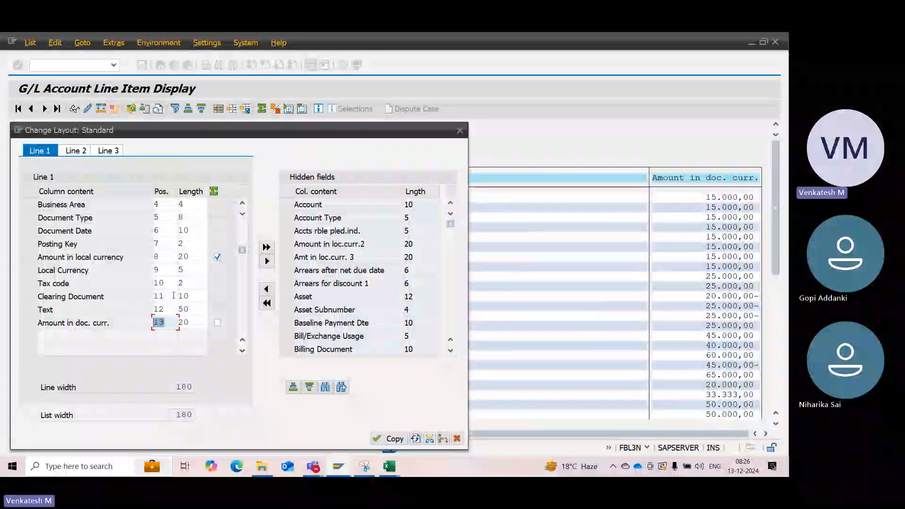
pyautogui.click(156, 256)
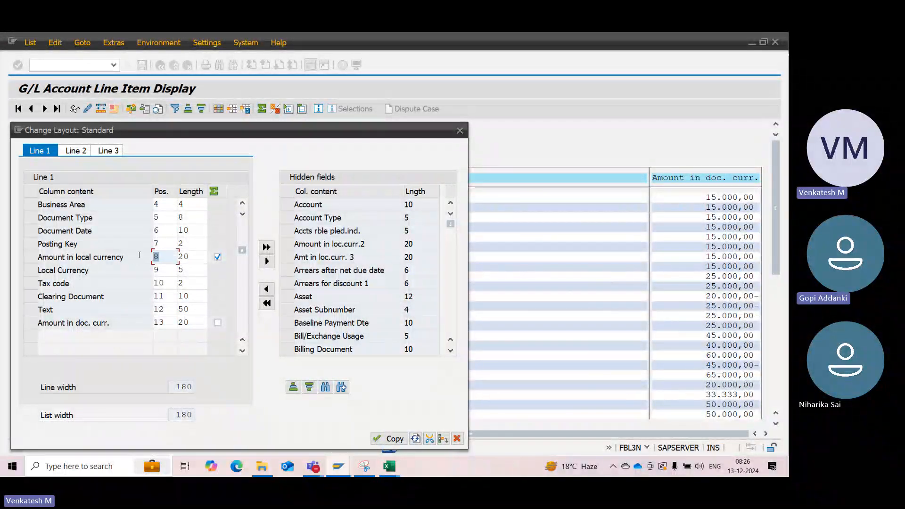
pyautogui.click(163, 271)
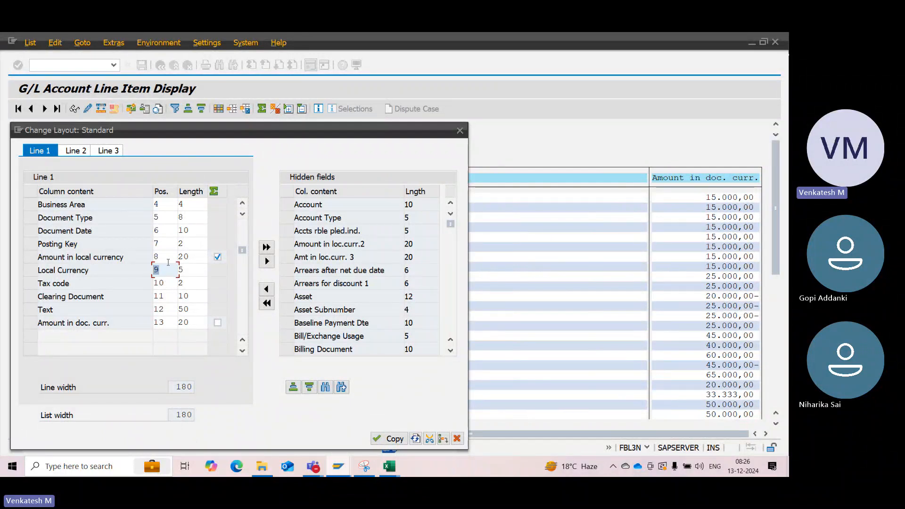
pyautogui.press('Up')
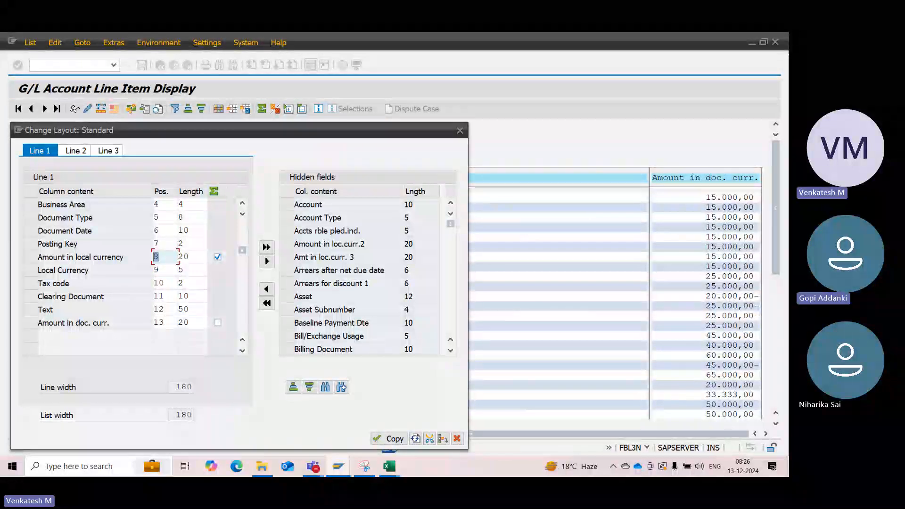
pyautogui.click(168, 322)
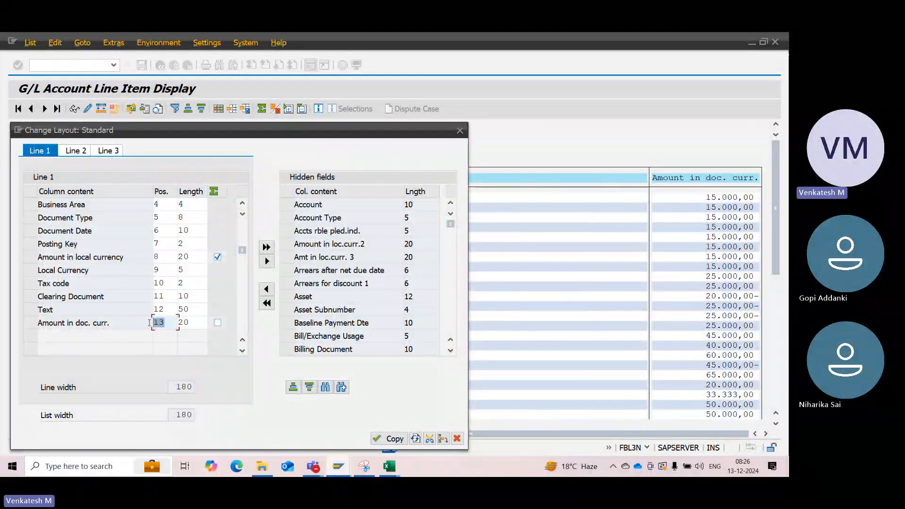
pyautogui.write('08')
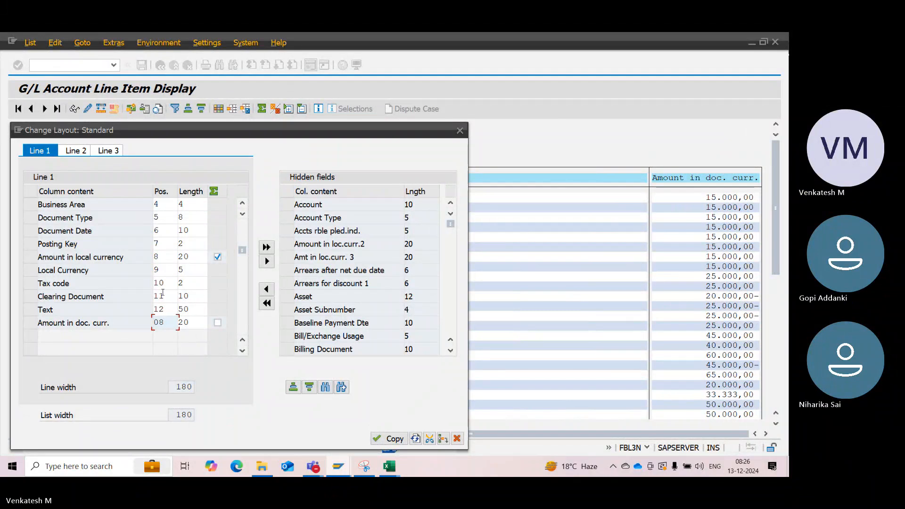
pyautogui.press('BackSpace')
pyautogui.press('BackSpace')
pyautogui.write('8')
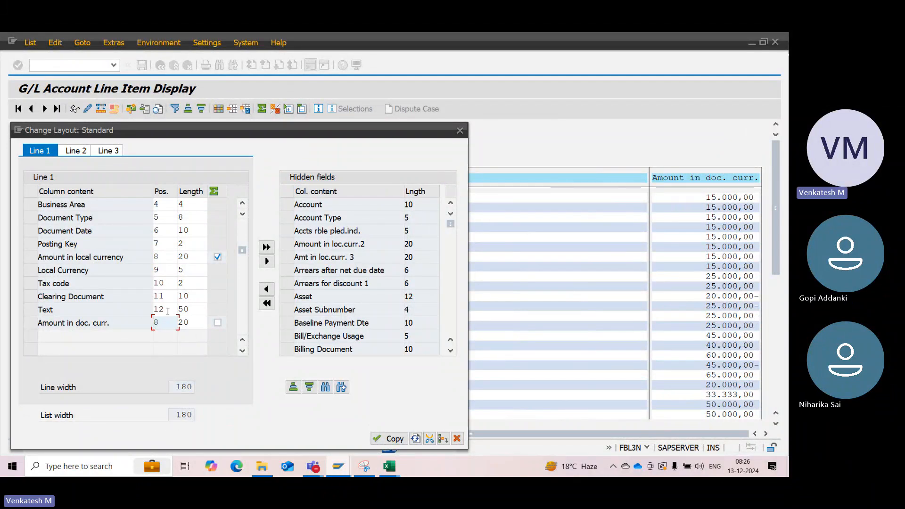
# Set the position of Amount in local currency to 9 and Local Currency to 10 in Line 1.
pyautogui.click(156, 257)
pyautogui.press('BackSpace')
pyautogui.write('9')
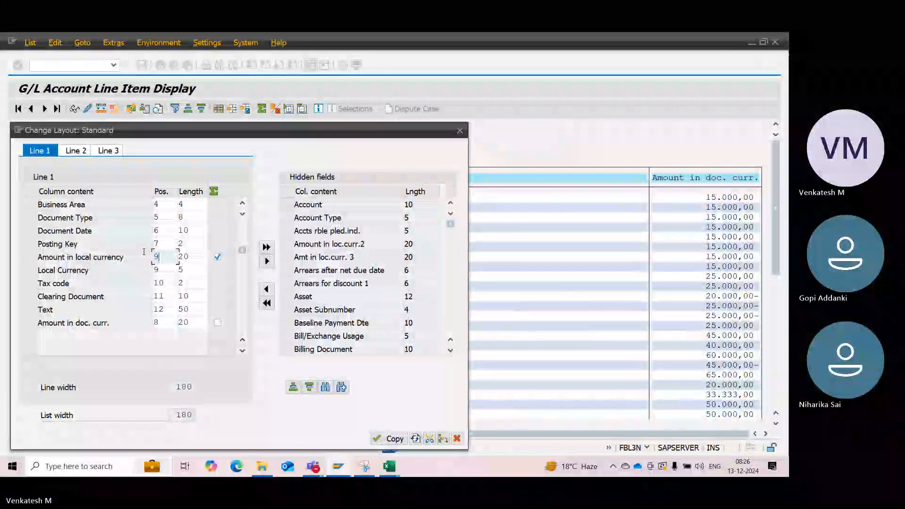
pyautogui.press('Down')
pyautogui.press('BackSpace')
pyautogui.write('10')
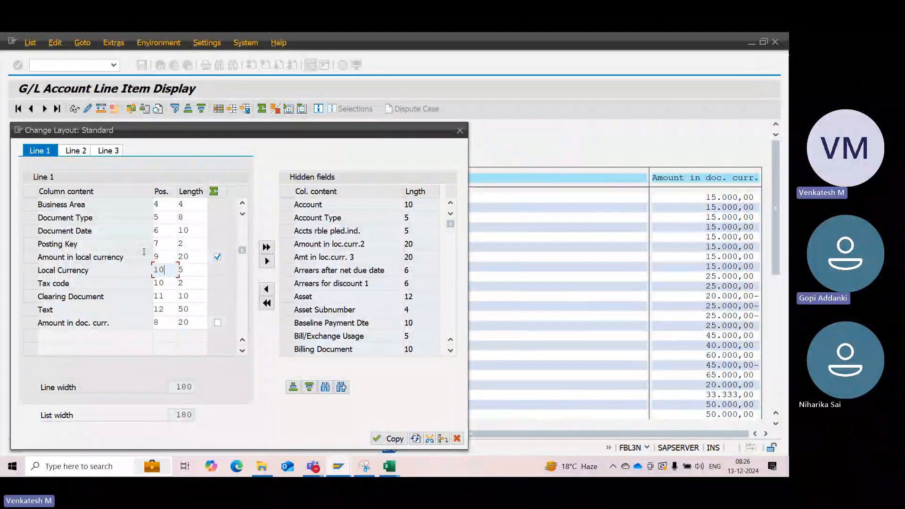
# Renumber the remaining Line 1 columns: Tax code to position 11, Clearing Document to 12, and Text to 13.
pyautogui.press('Down')
pyautogui.press('BackSpace')
pyautogui.write('1')
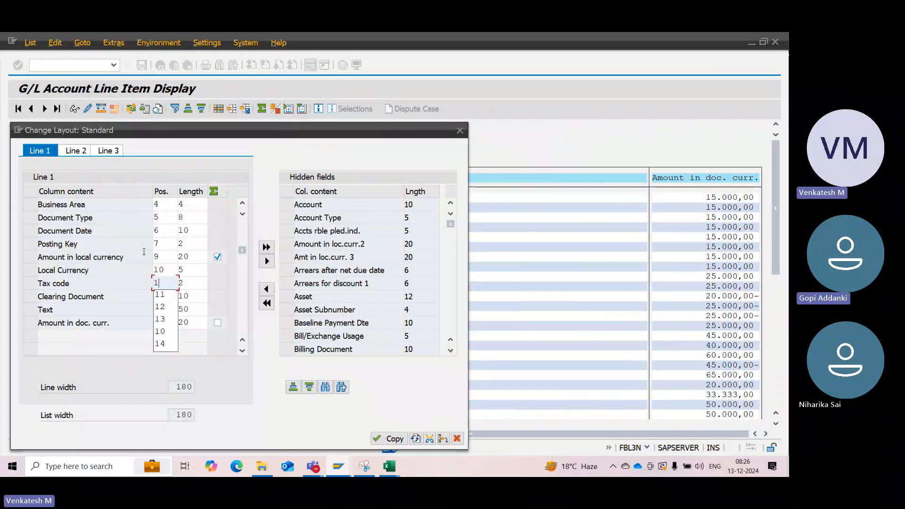
pyautogui.press('Down')
pyautogui.press('BackSpace')
pyautogui.write('2')
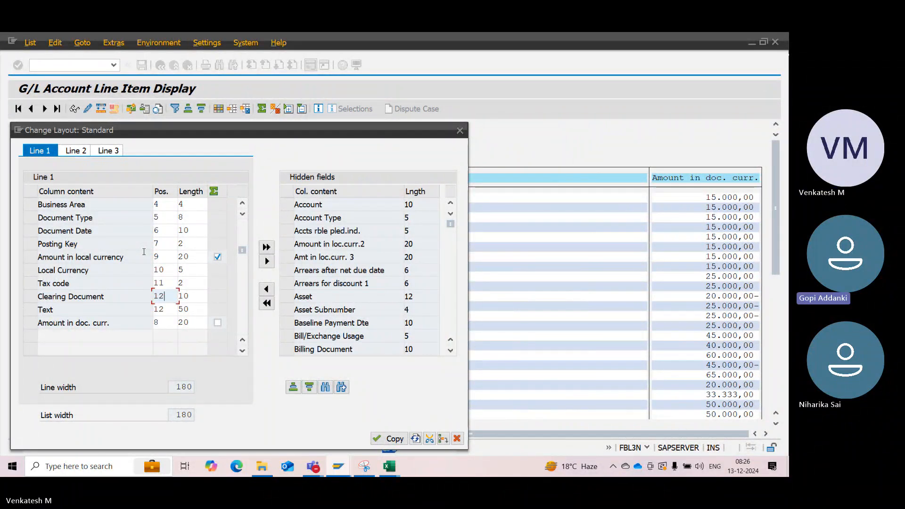
pyautogui.press('Down')
pyautogui.press('BackSpace')
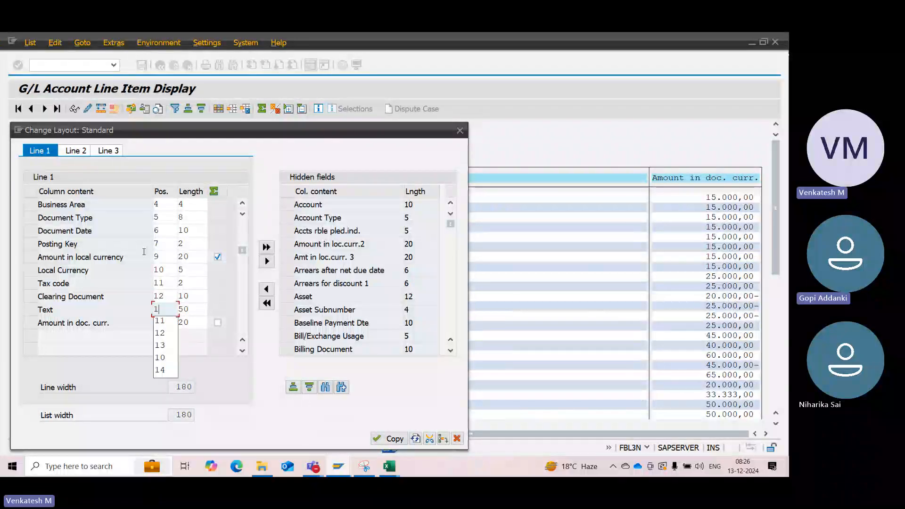
pyautogui.write('3')
# Apply the changed layout and select the Amount in doc. curr. column in the line item list.
pyautogui.click(389, 439)
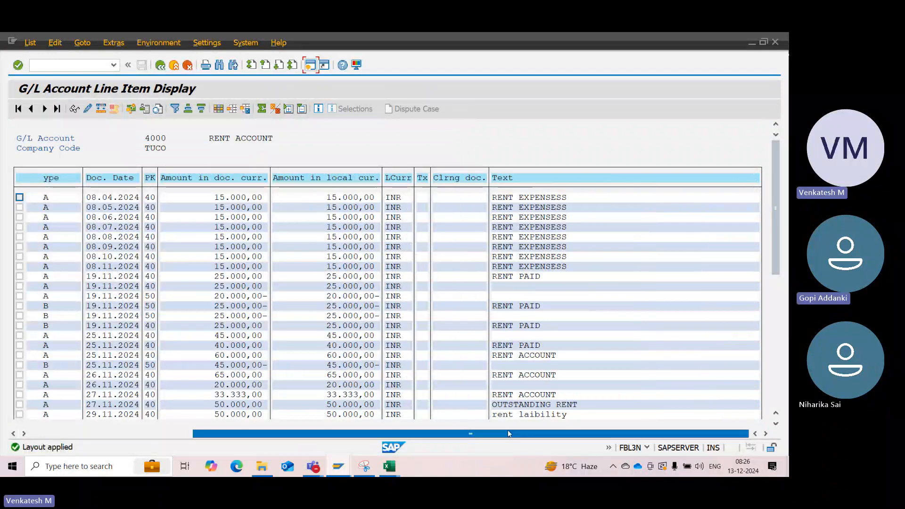
pyautogui.moveTo(509, 431); pyautogui.dragTo(291, 428)
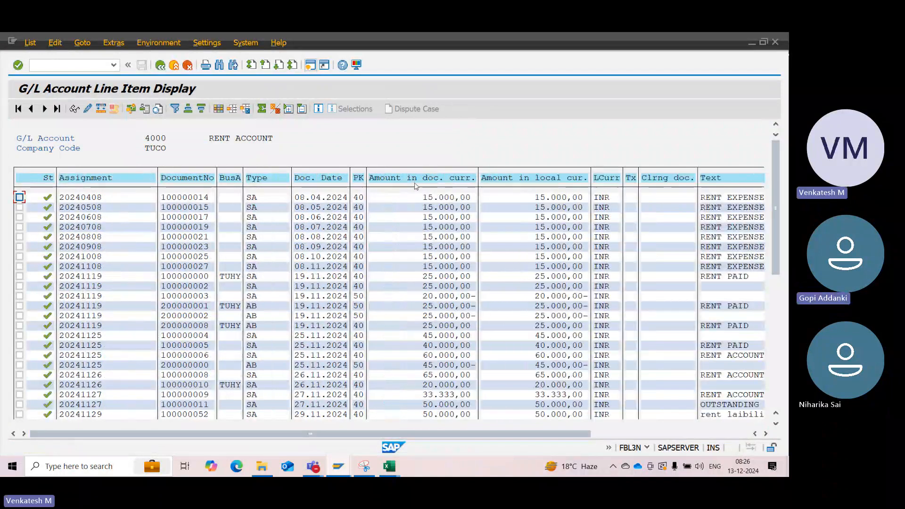
pyautogui.click(412, 178)
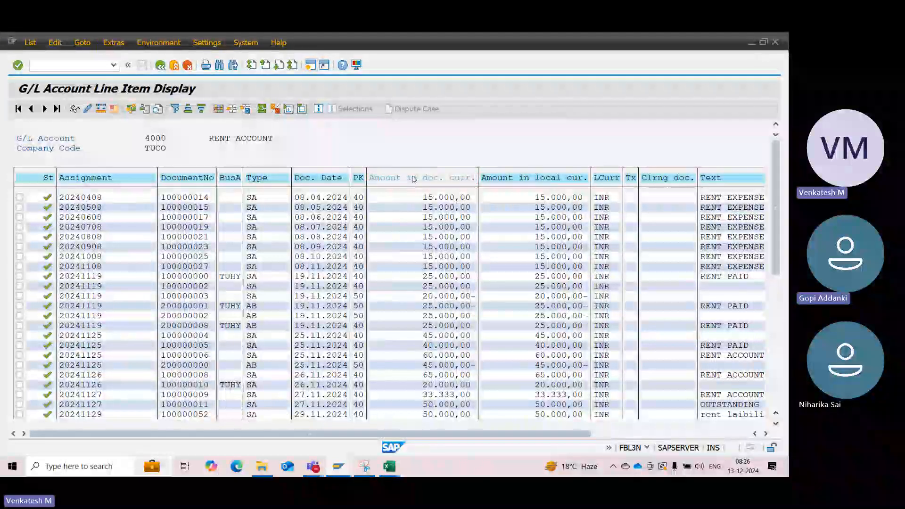